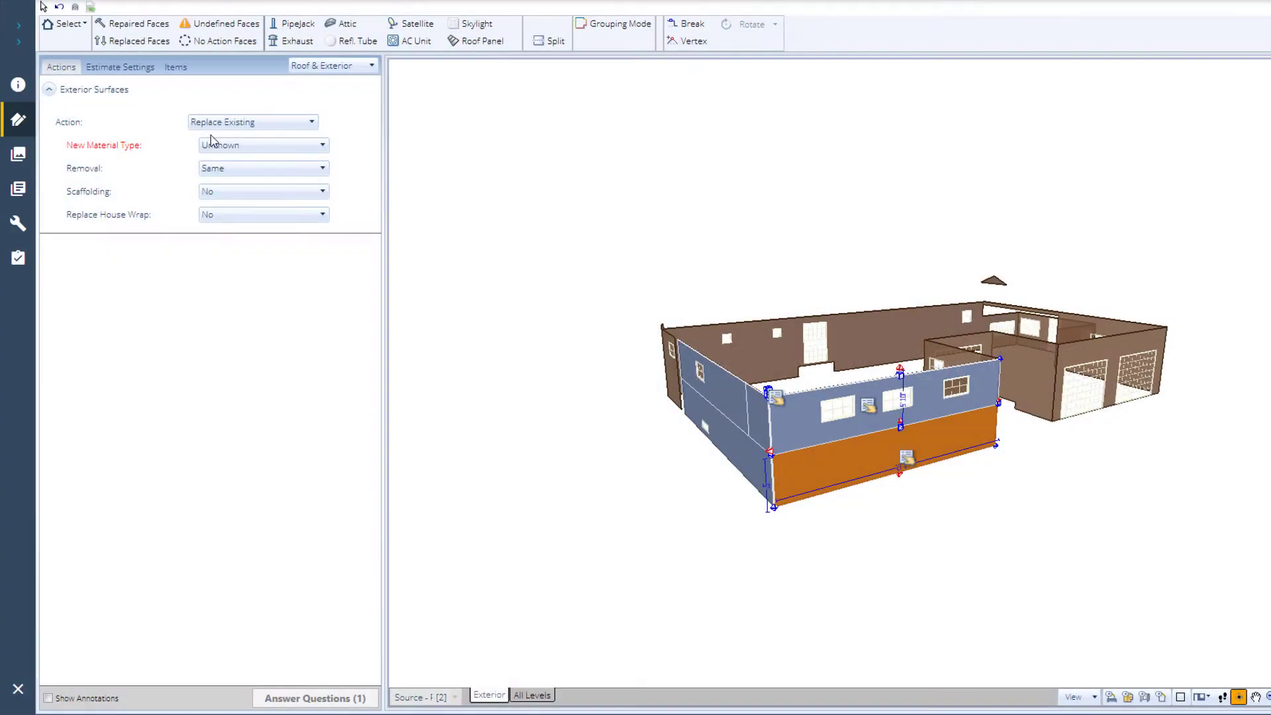
# Set the new material to Masonry, type Brick, quality Standard in the Actions panel.
pyautogui.click(212, 146)
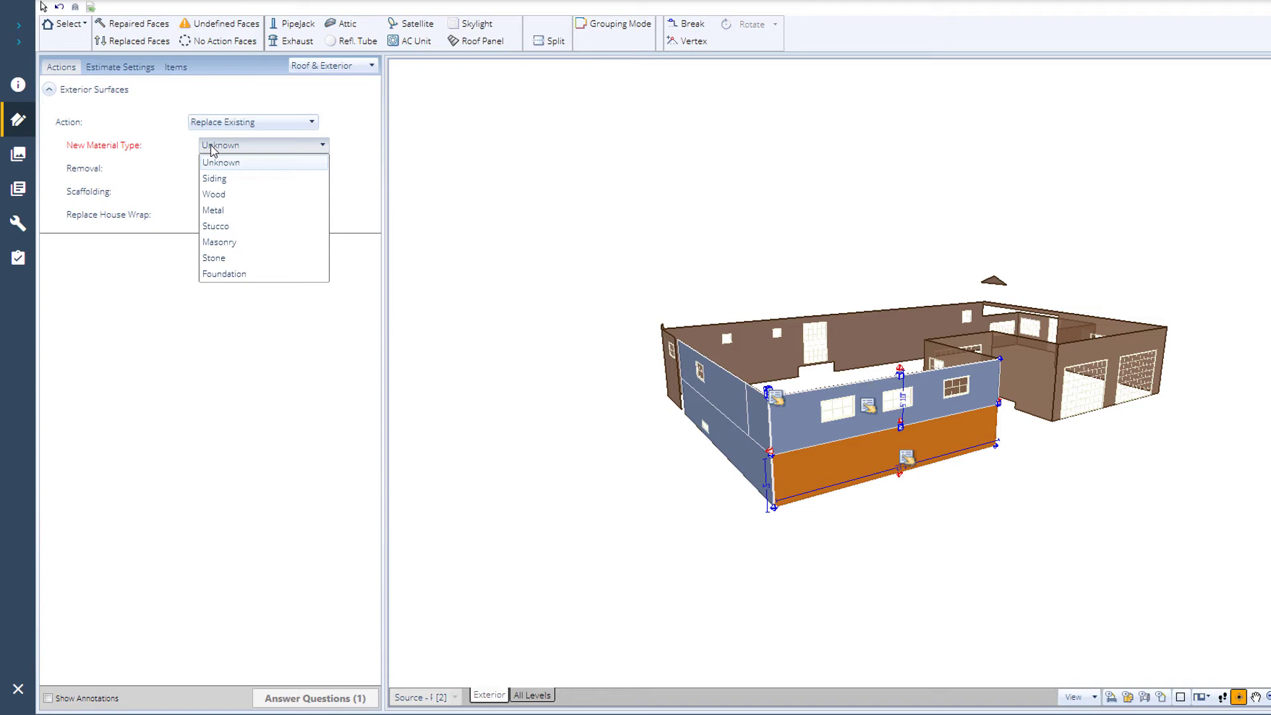
pyautogui.click(215, 242)
pyautogui.click(268, 170)
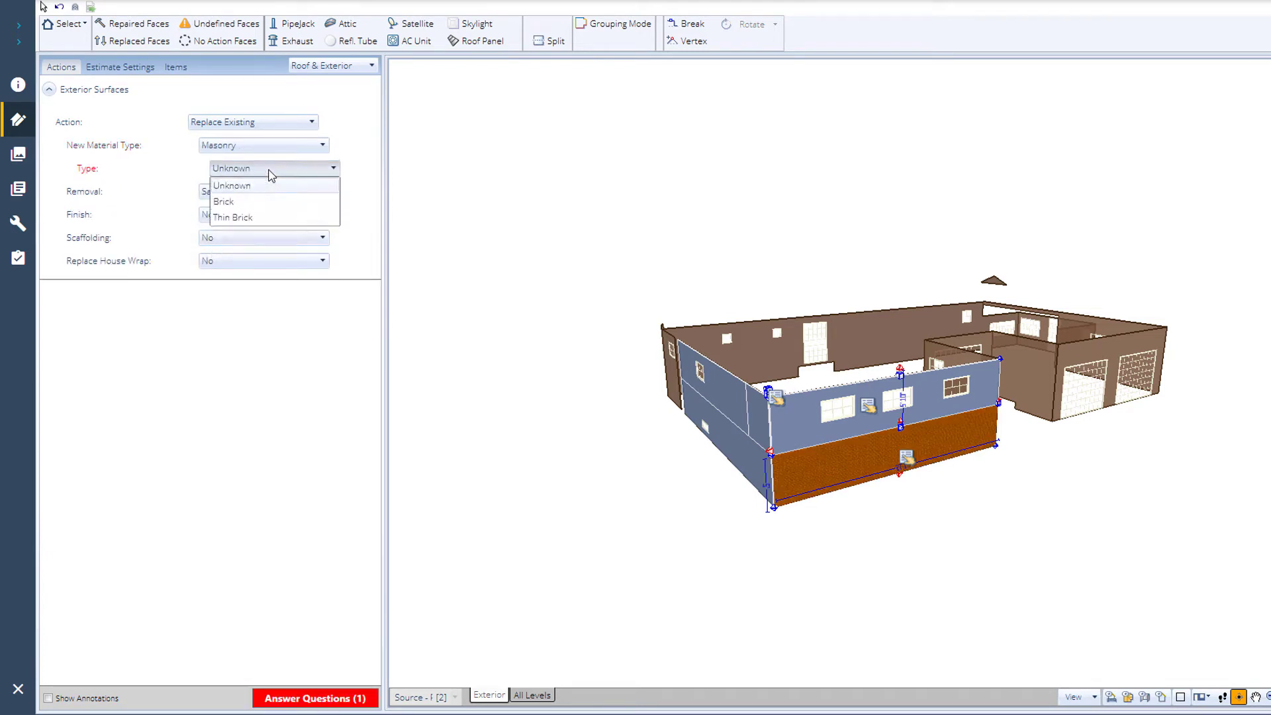
pyautogui.click(267, 191)
pyautogui.click(266, 192)
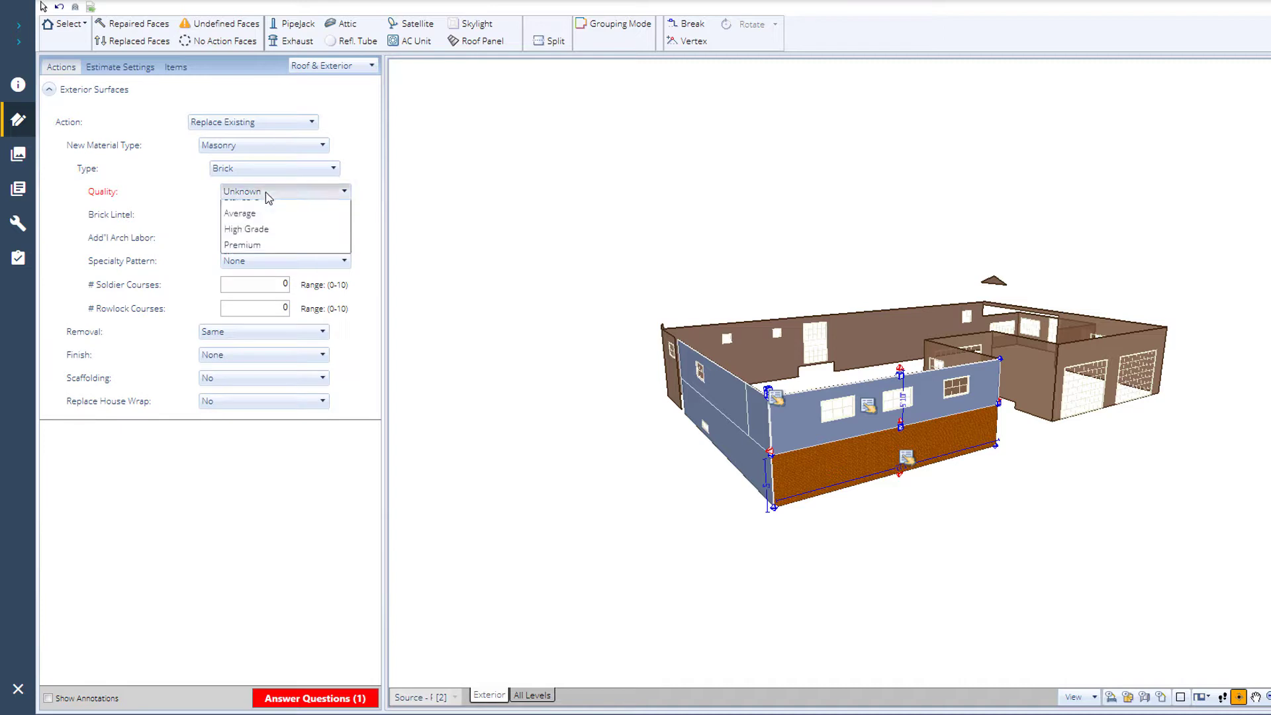
pyautogui.click(266, 225)
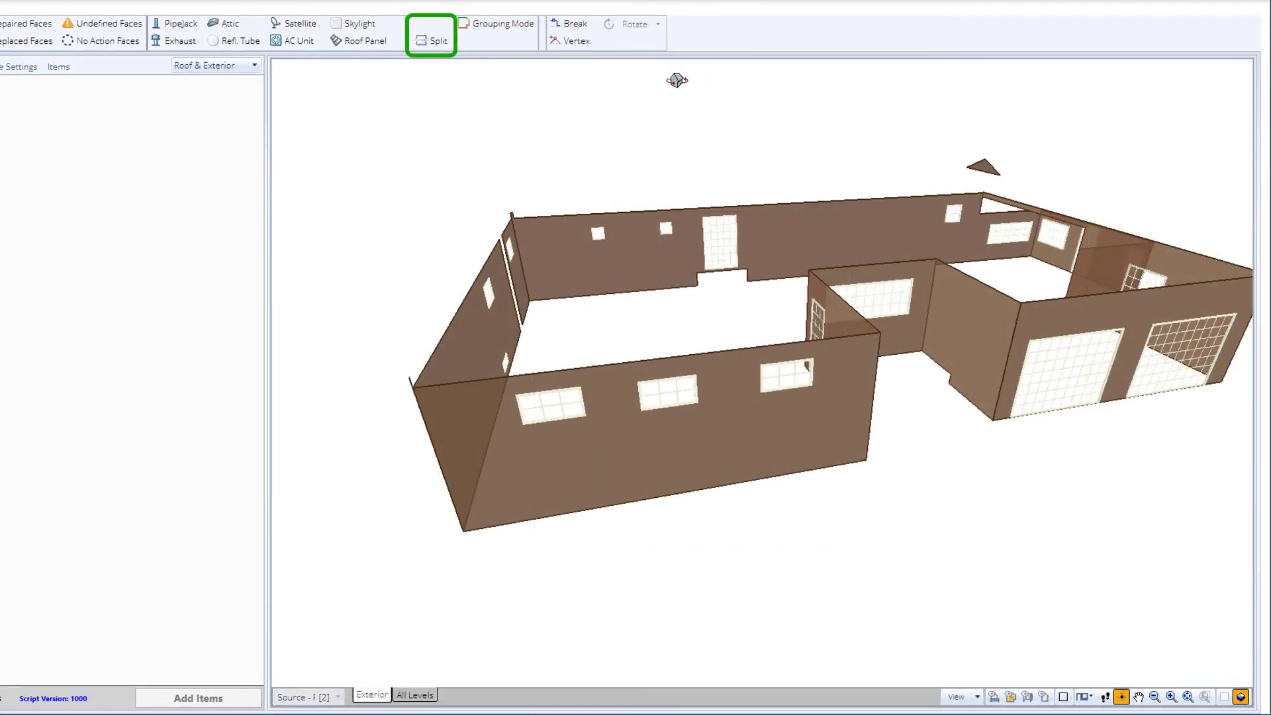
# Place a horizontal split across the front wall, dividing it into upper and lower faces.
pyautogui.click(439, 40)
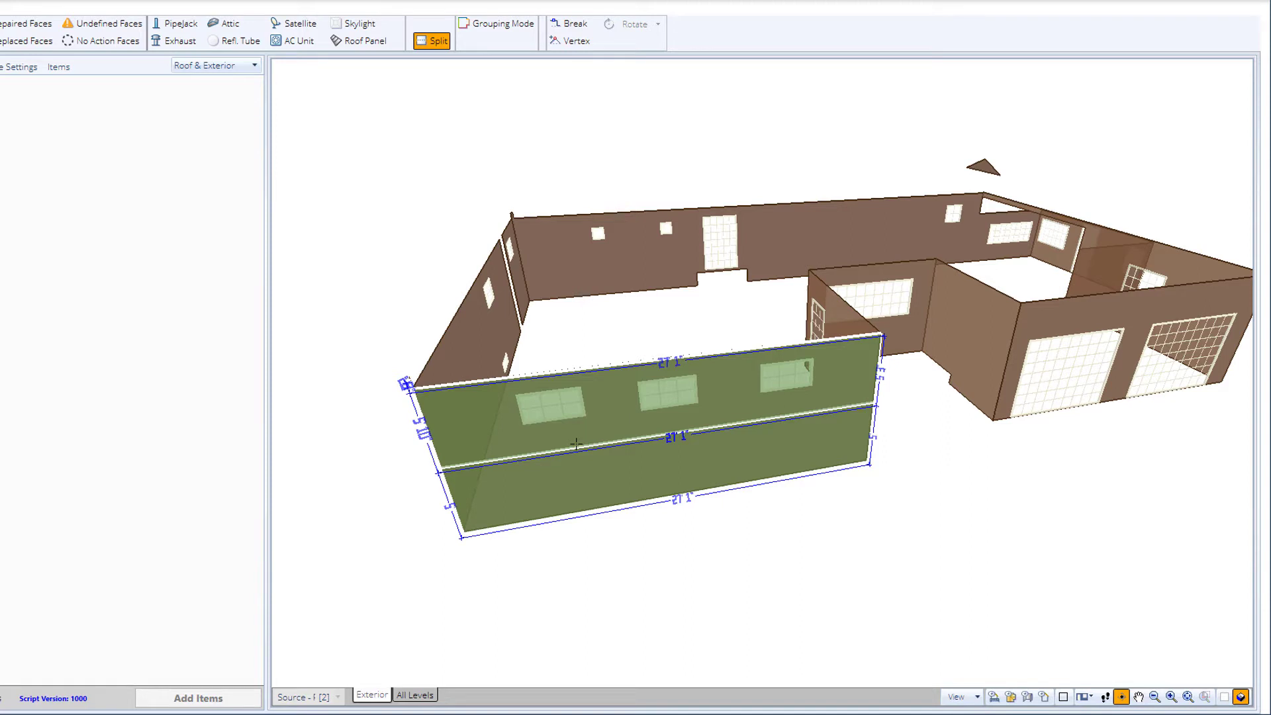
pyautogui.press('Tab')
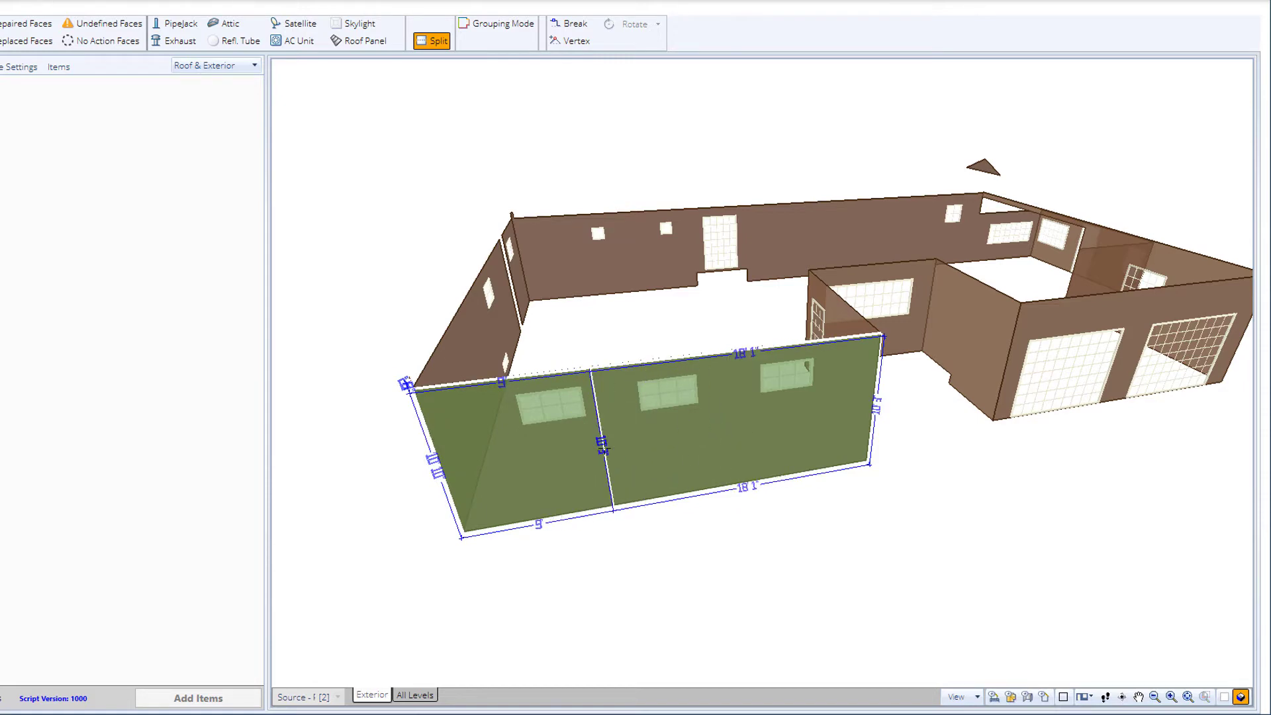
pyautogui.press('Tab')
pyautogui.click(603, 448)
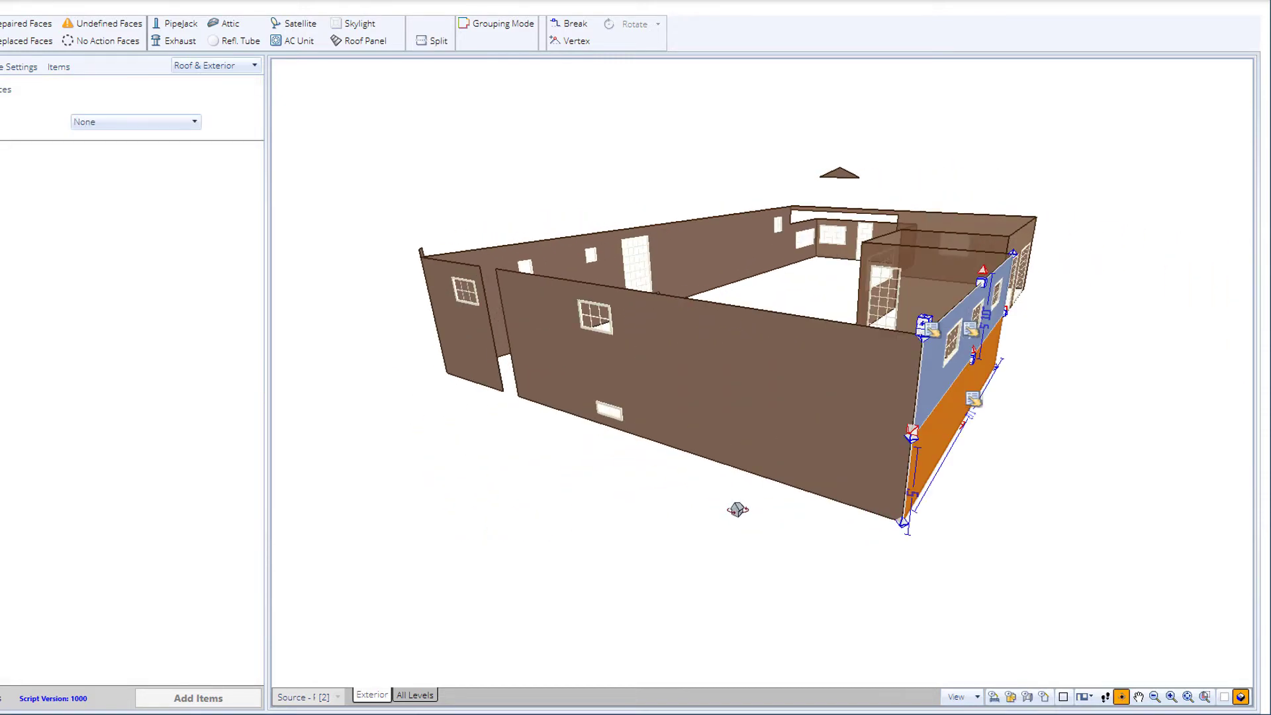
# Split the long side wall horizontally, then split its upper face vertically into two.
pyautogui.click(445, 42)
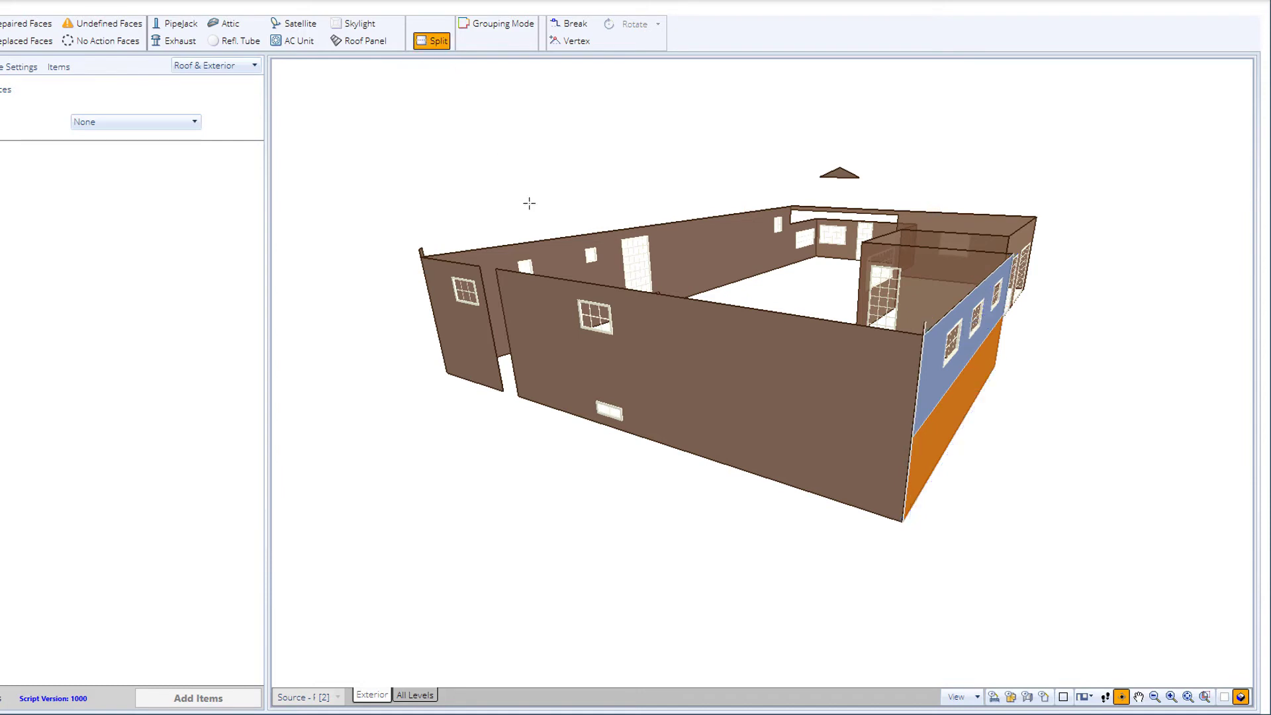
pyautogui.click(633, 375)
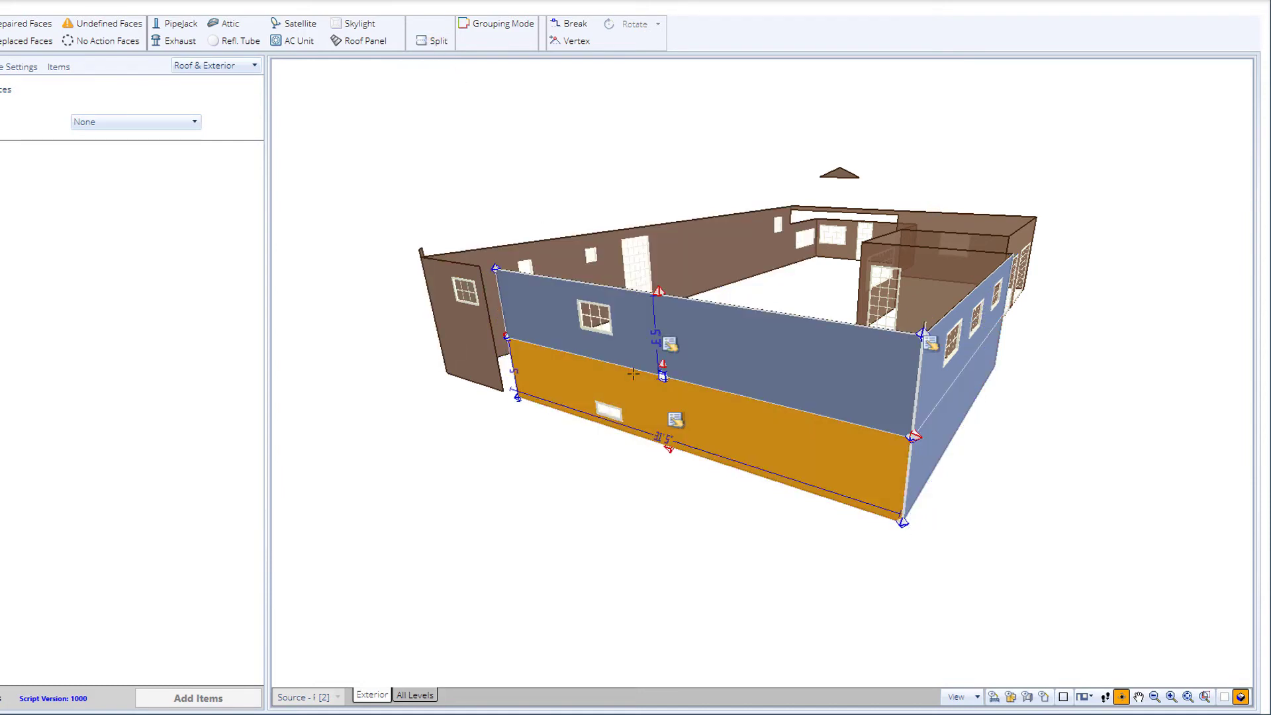
pyautogui.click(431, 41)
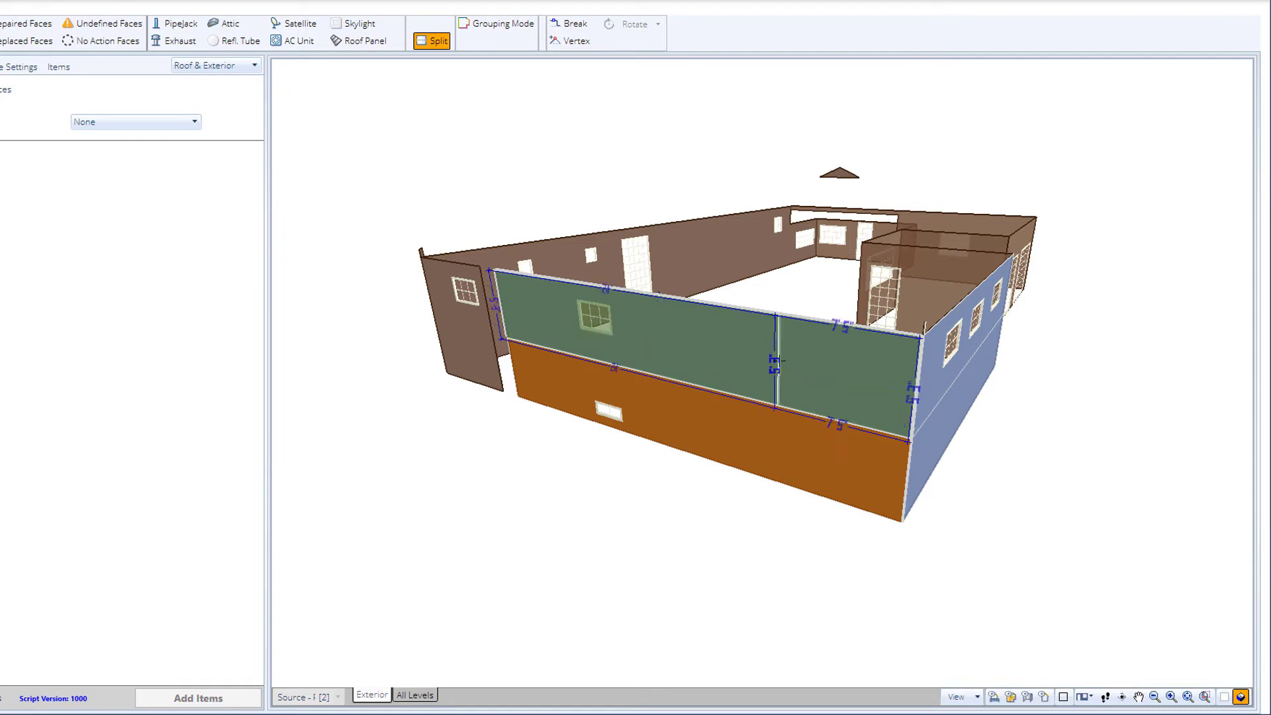
pyautogui.click(812, 364)
pyautogui.click(1001, 518)
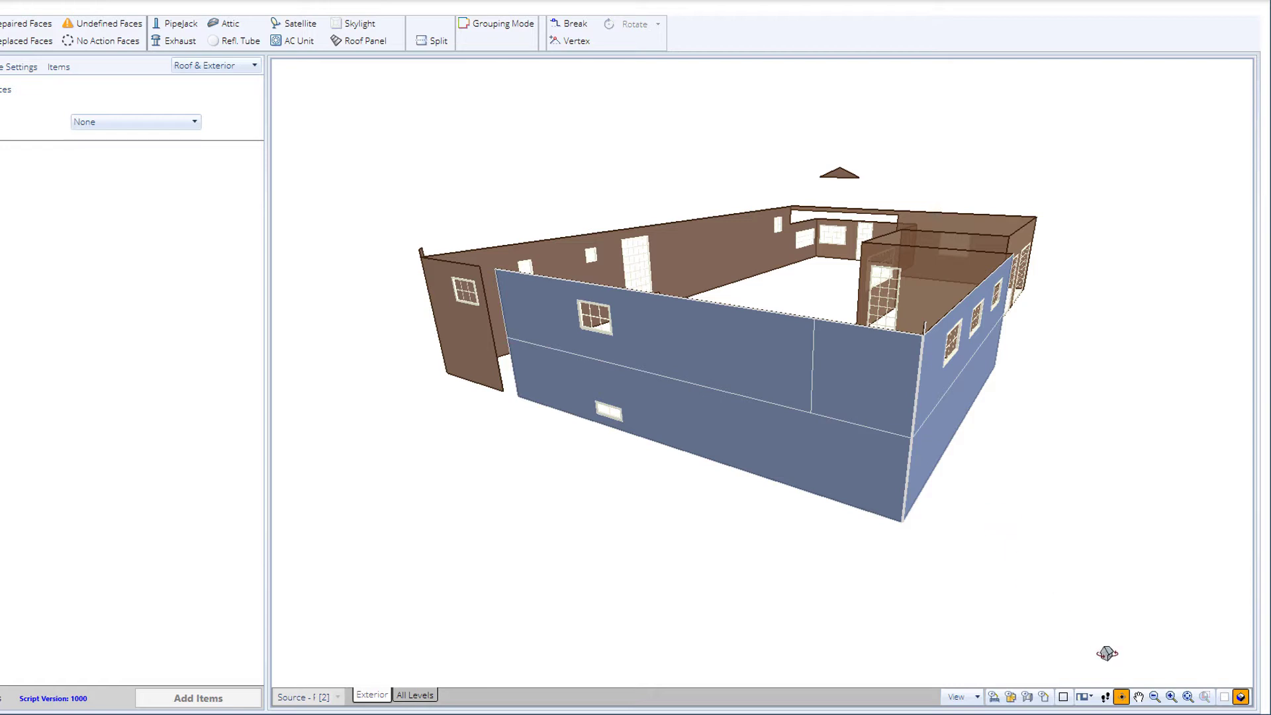
# In 2-D plan view with Grouping Mode on, assign the five front wall edges to the Front group.
pyautogui.click(1223, 701)
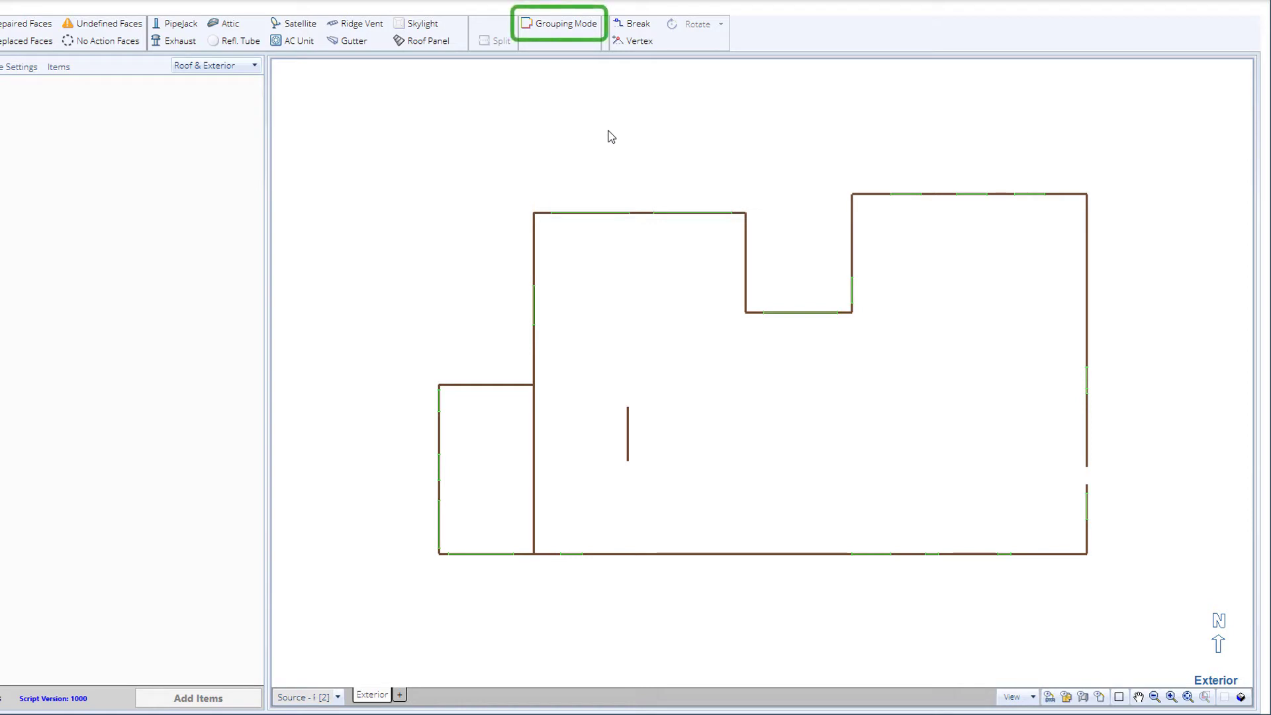
pyautogui.click(566, 24)
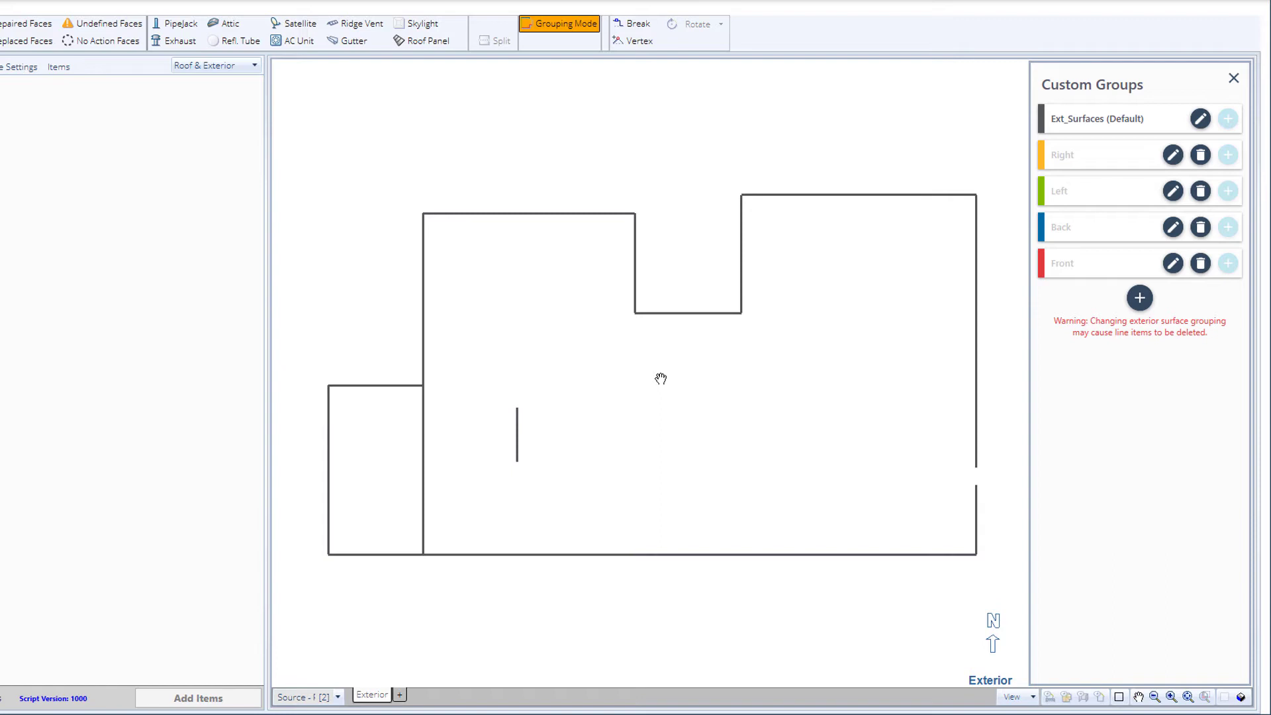
pyautogui.click(834, 198)
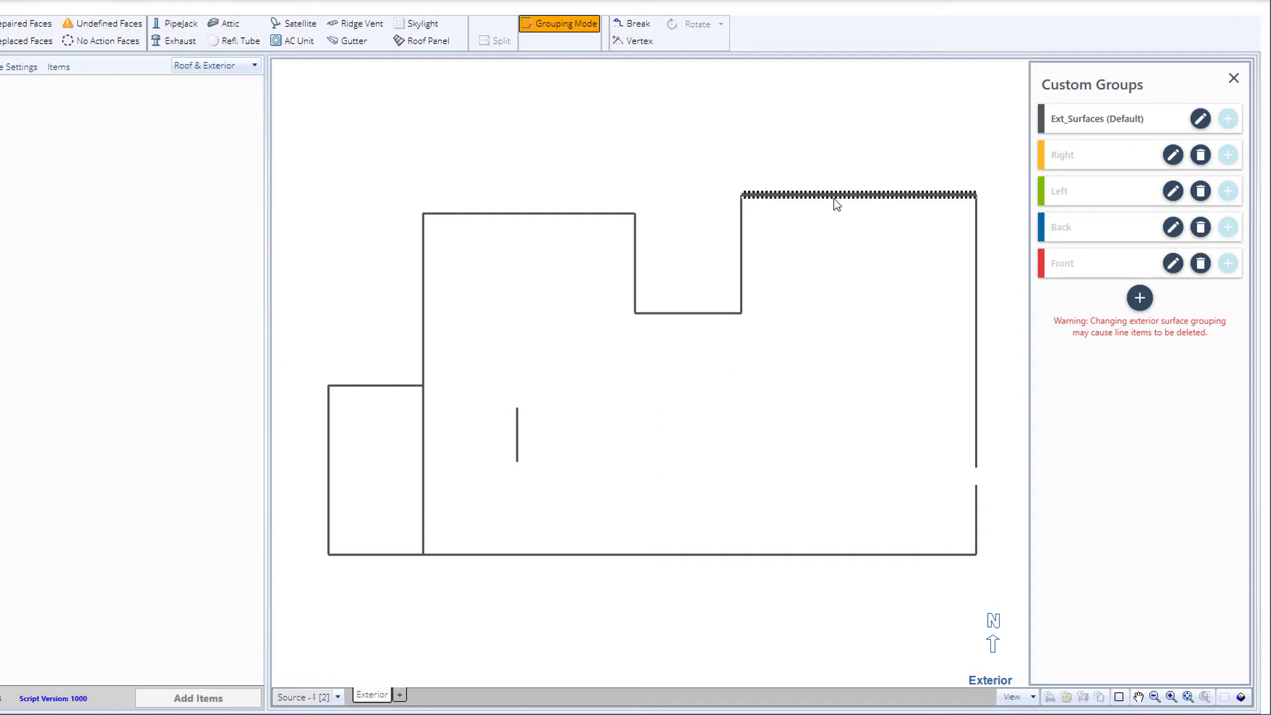
pyautogui.keyDown('ctrl'); pyautogui.click(741, 241); pyautogui.keyUp('ctrl')
pyautogui.keyDown('ctrl'); pyautogui.click(708, 313); pyautogui.keyUp('ctrl')
pyautogui.keyDown('ctrl'); pyautogui.click(635, 269); pyautogui.keyUp('ctrl')
pyautogui.keyDown('ctrl'); pyautogui.click(593, 214); pyautogui.keyUp('ctrl')
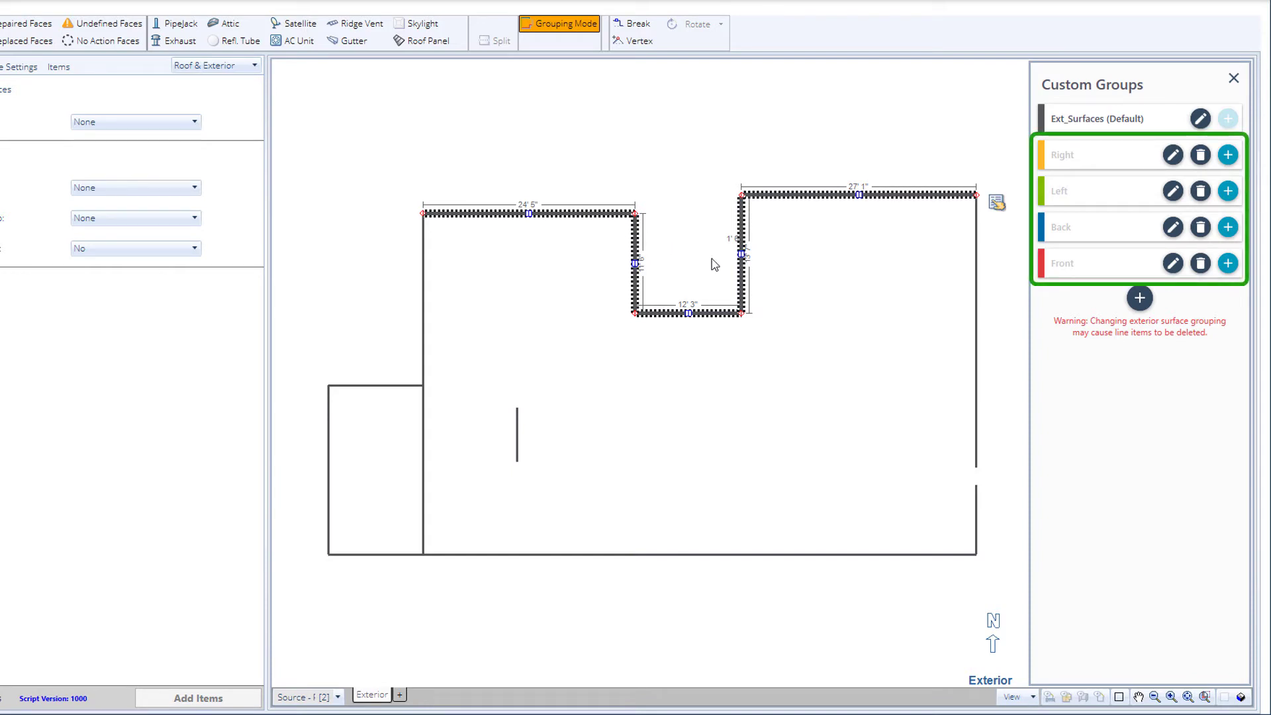
pyautogui.click(1228, 264)
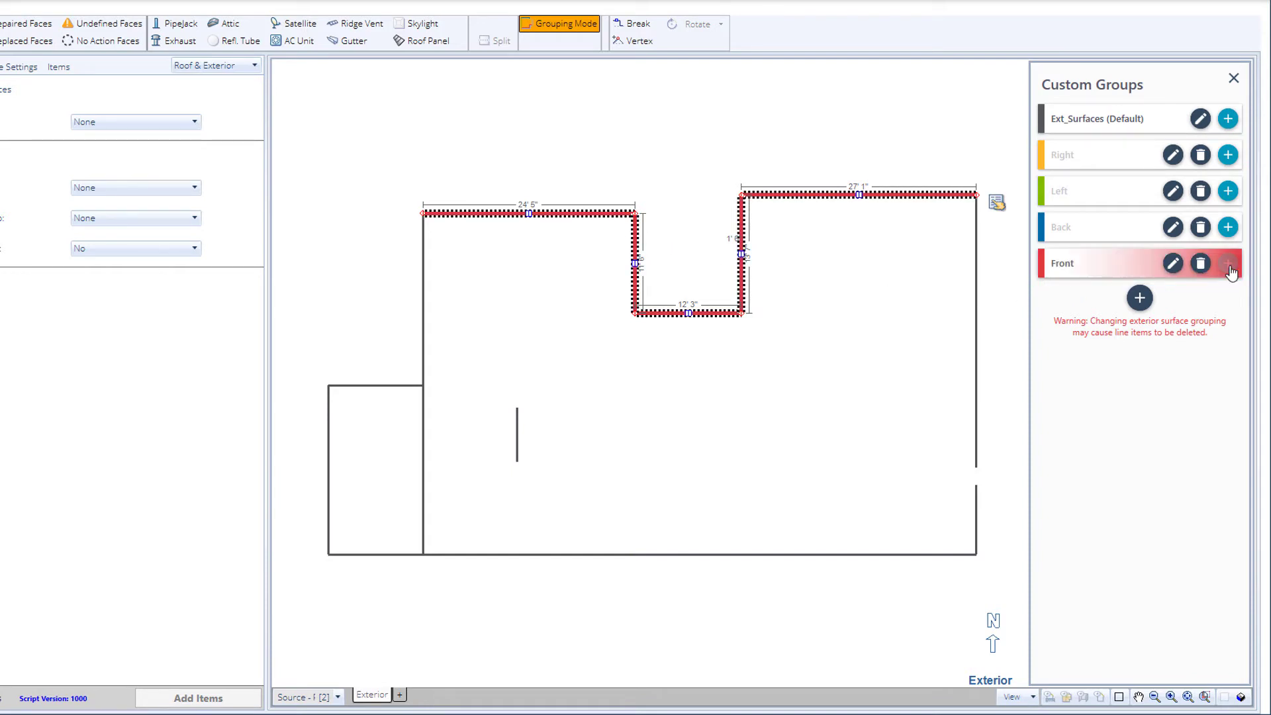
# Assign the two right-hand wall segments to Left and the bottom edge to Back.
pyautogui.click(976, 331)
pyautogui.keyDown('ctrl'); pyautogui.click(976, 519); pyautogui.keyUp('ctrl')
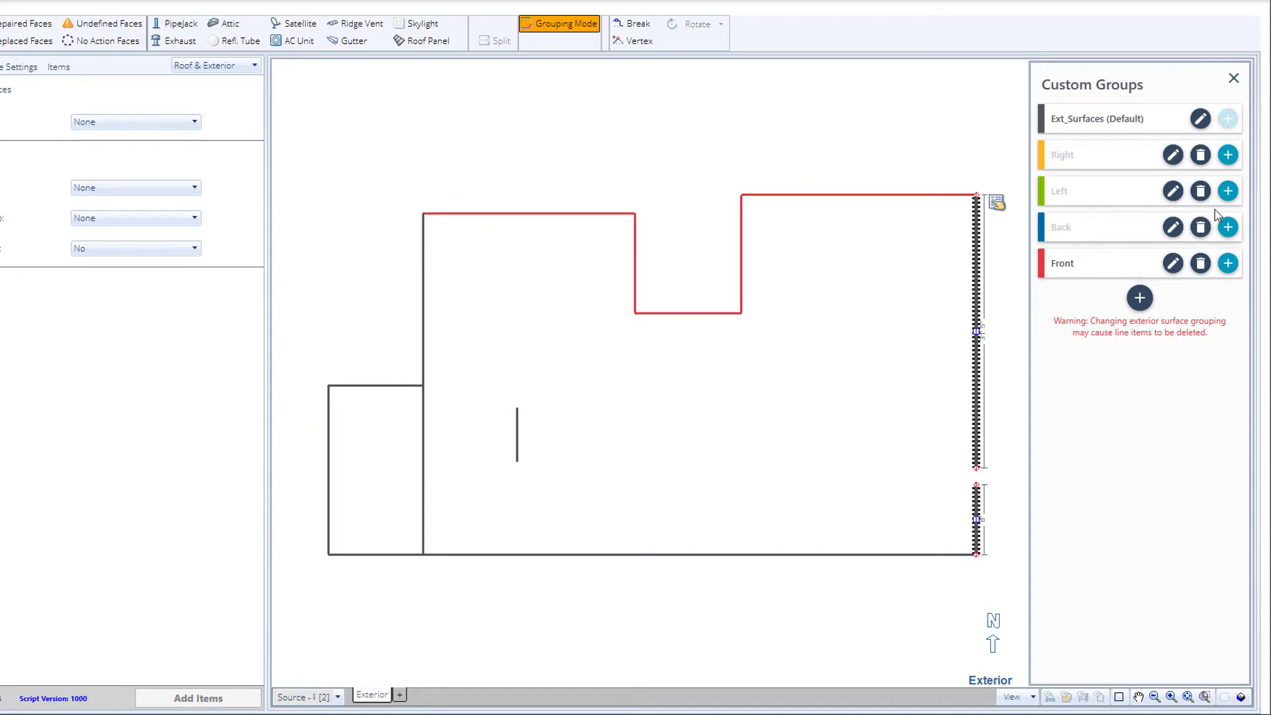
pyautogui.click(1227, 191)
pyautogui.click(842, 554)
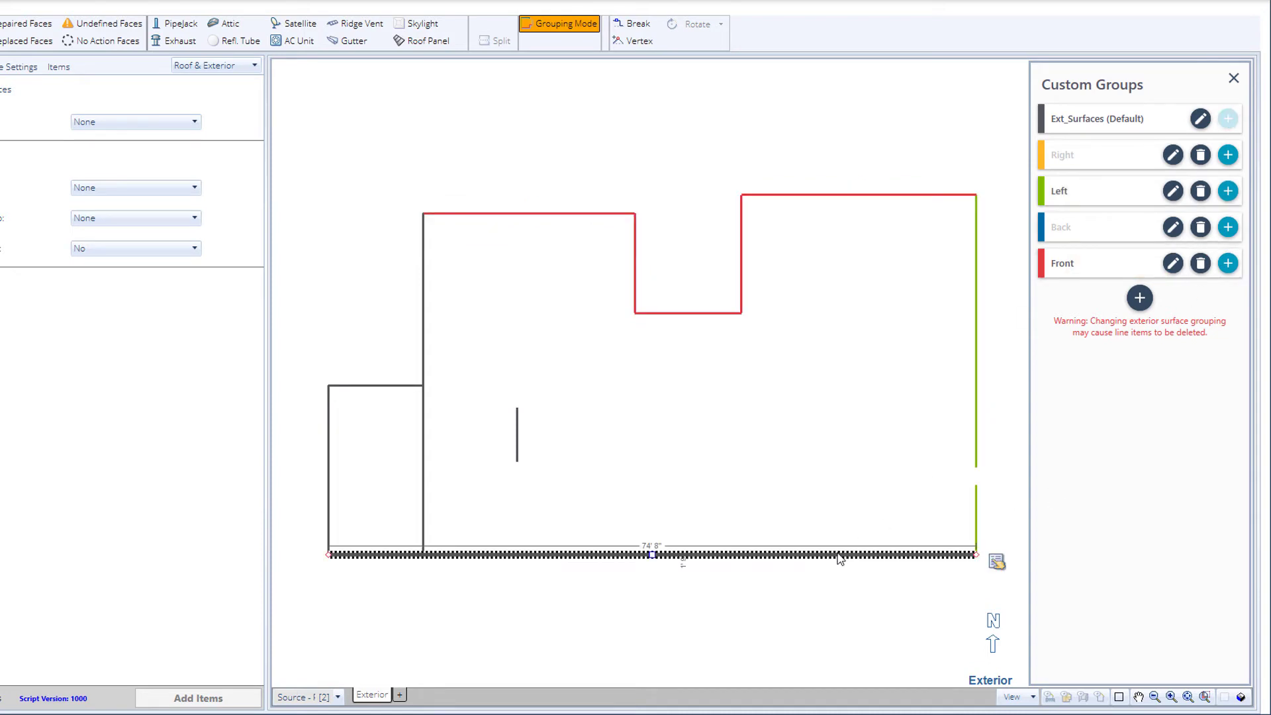
pyautogui.click(1228, 227)
# Assign the two vertical wall segments and the short interior wall to the Right group.
pyautogui.click(423, 312)
pyautogui.keyDown('ctrl'); pyautogui.click(328, 423); pyautogui.keyUp('ctrl')
pyautogui.keyDown('ctrl'); pyautogui.click(517, 435); pyautogui.keyUp('ctrl')
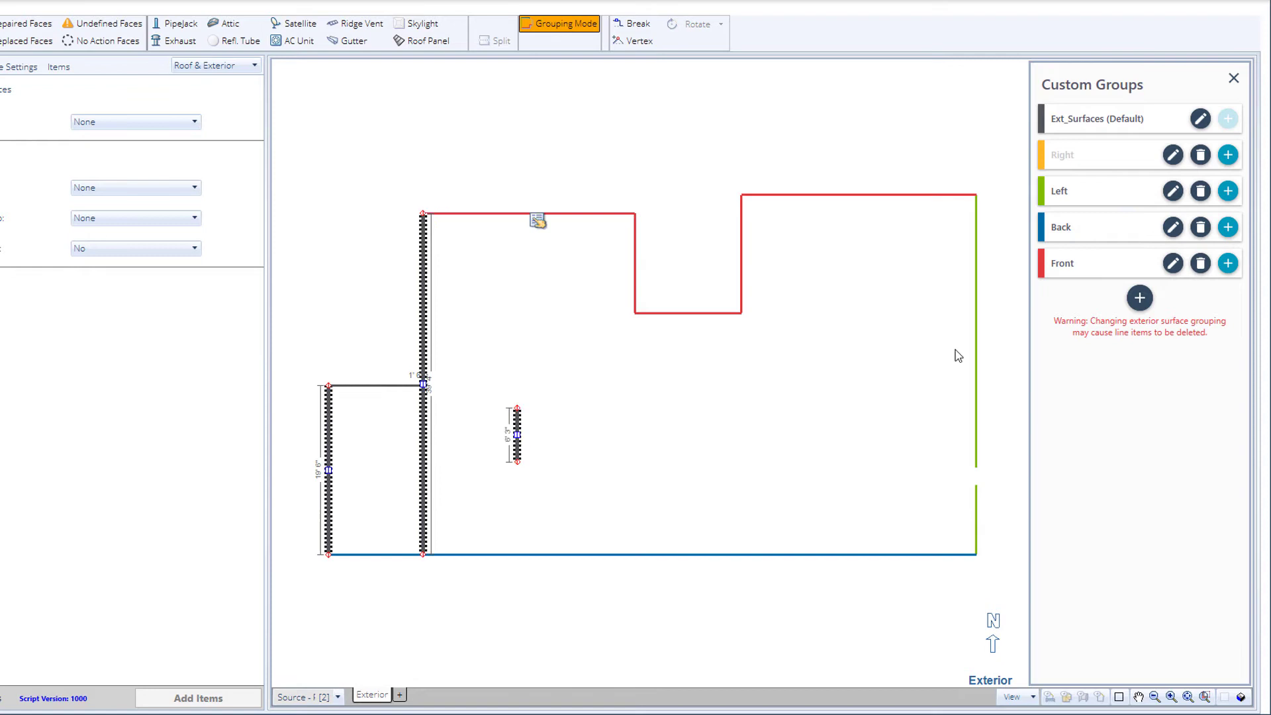
pyautogui.click(1228, 156)
pyautogui.click(900, 150)
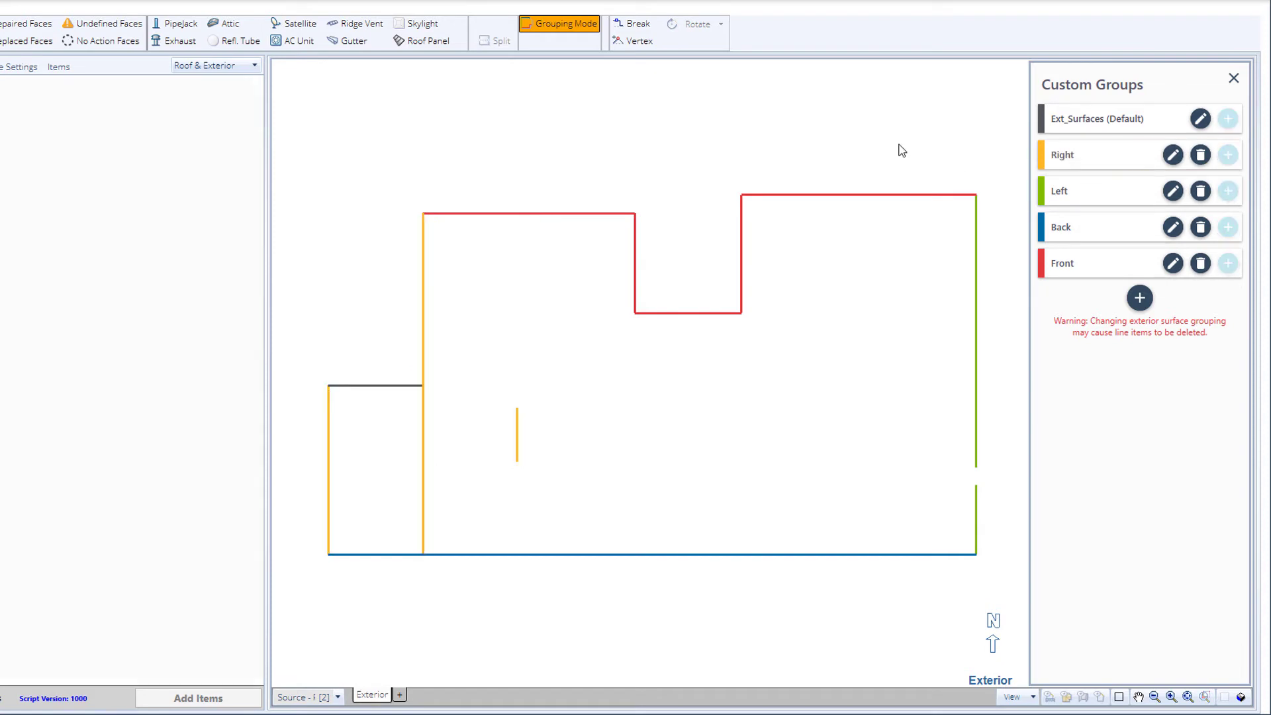
# Turn off Grouping Mode, select the lower front wall face, and open its Action list.
pyautogui.click(559, 26)
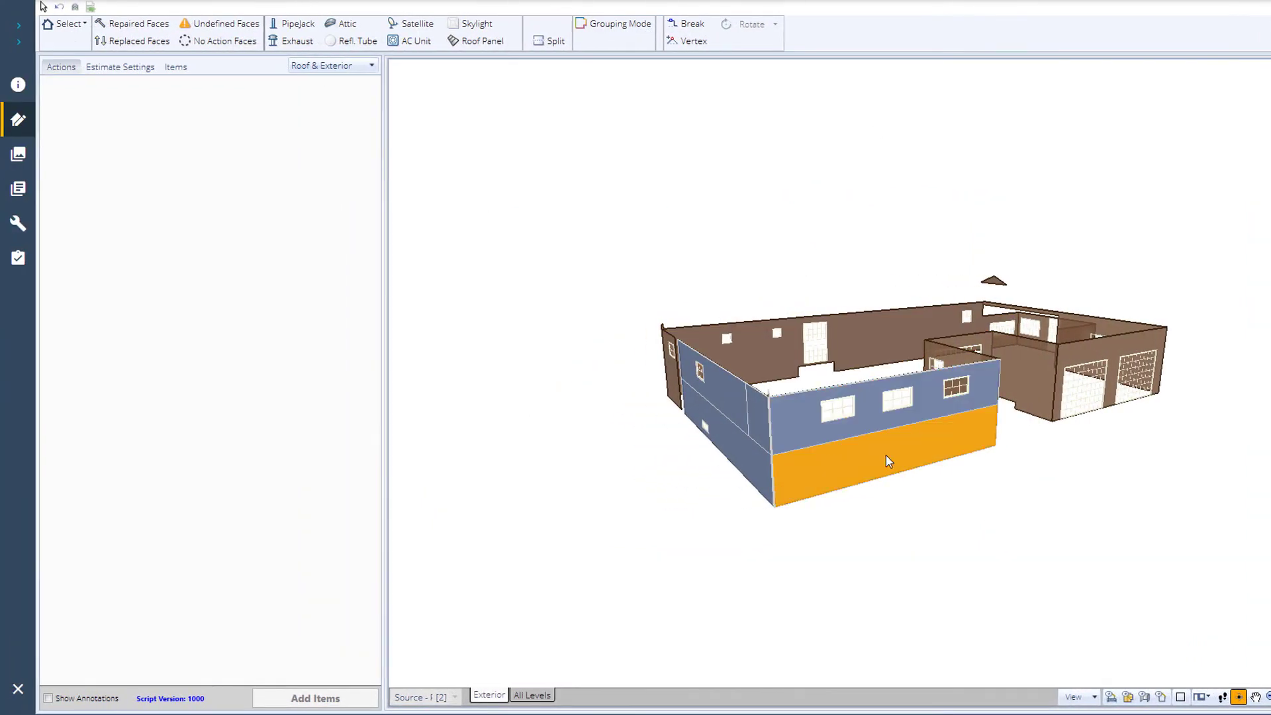
pyautogui.click(886, 454)
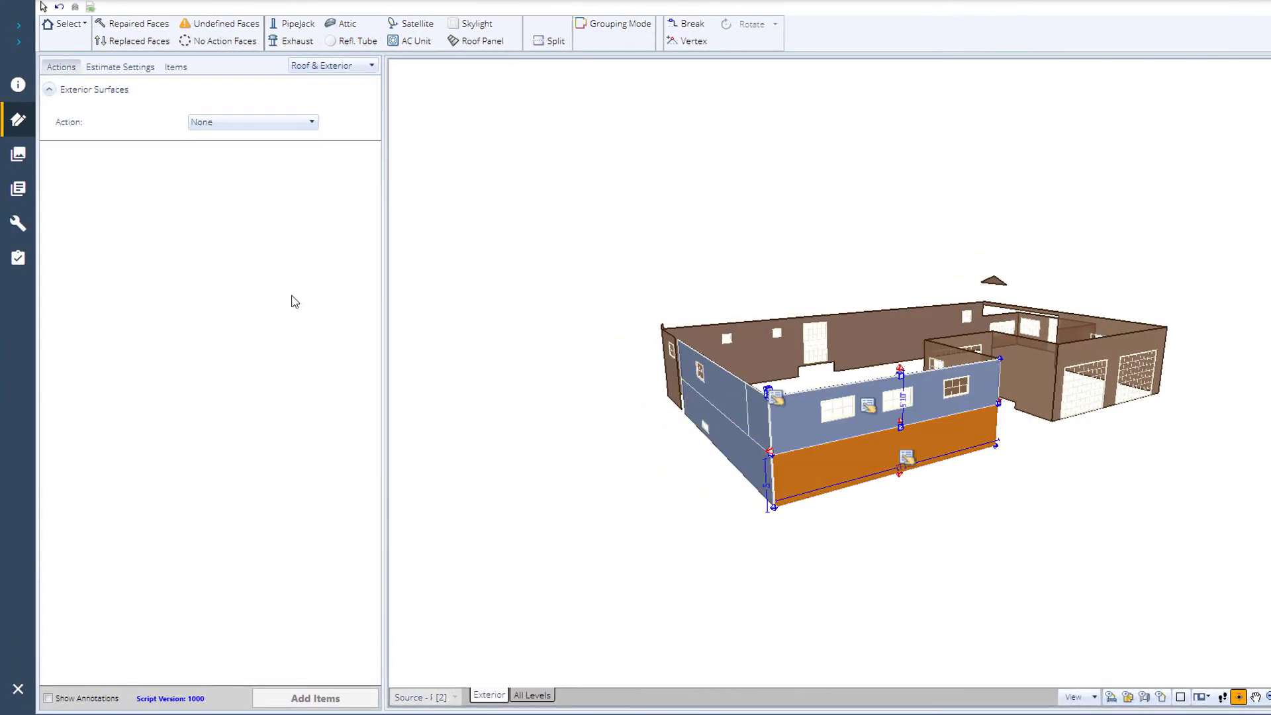
pyautogui.click(212, 124)
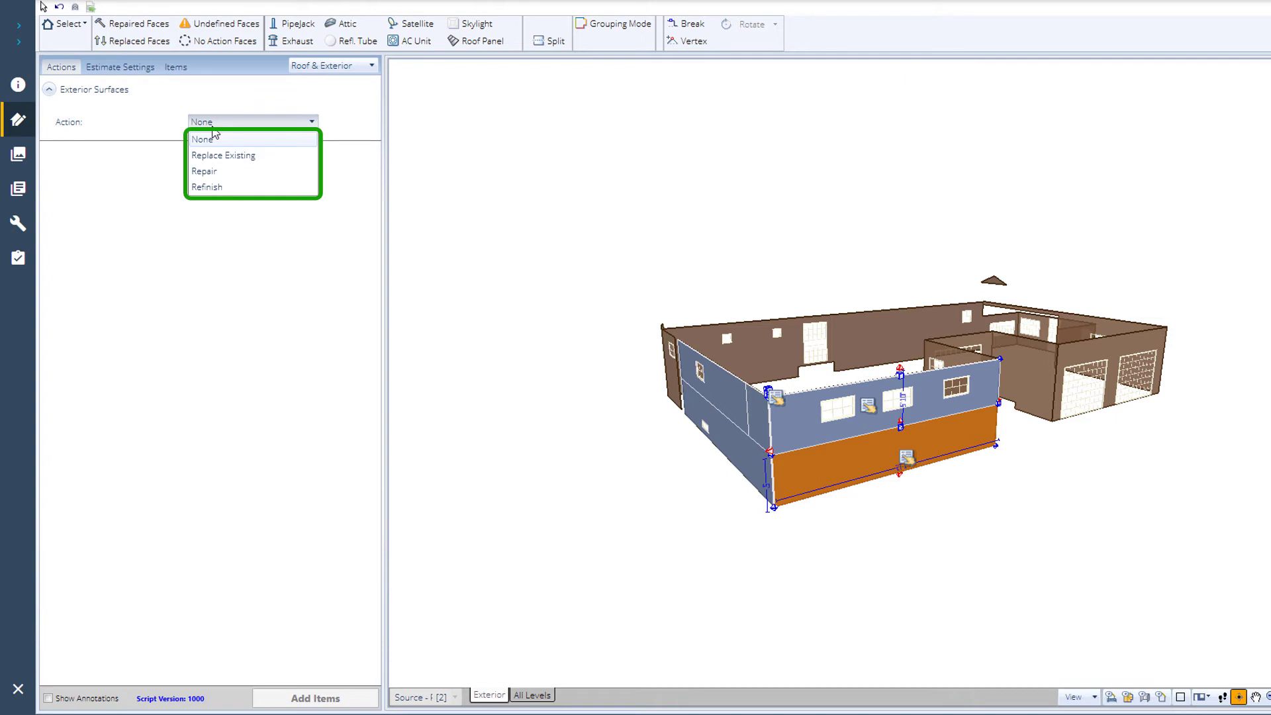
# Choose Replace Existing with Masonry, Brick, Standard quality, then deselect to show the brick finish.
pyautogui.click(215, 156)
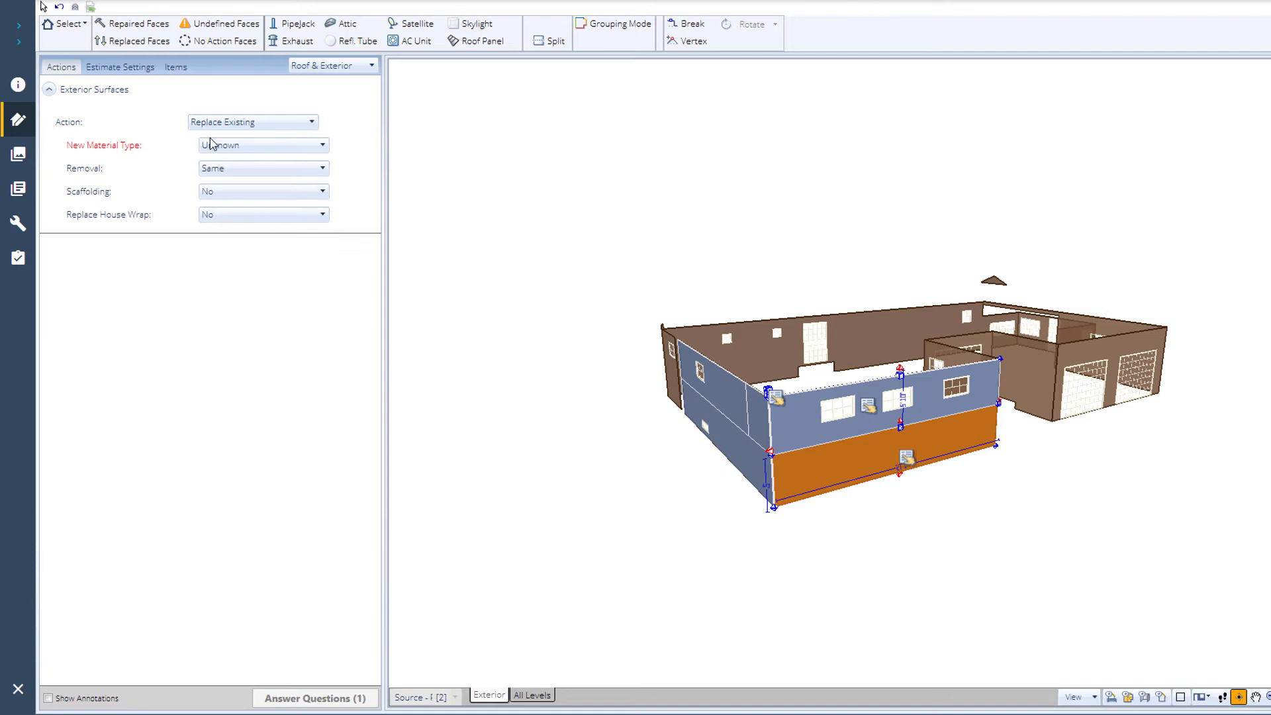
pyautogui.click(212, 147)
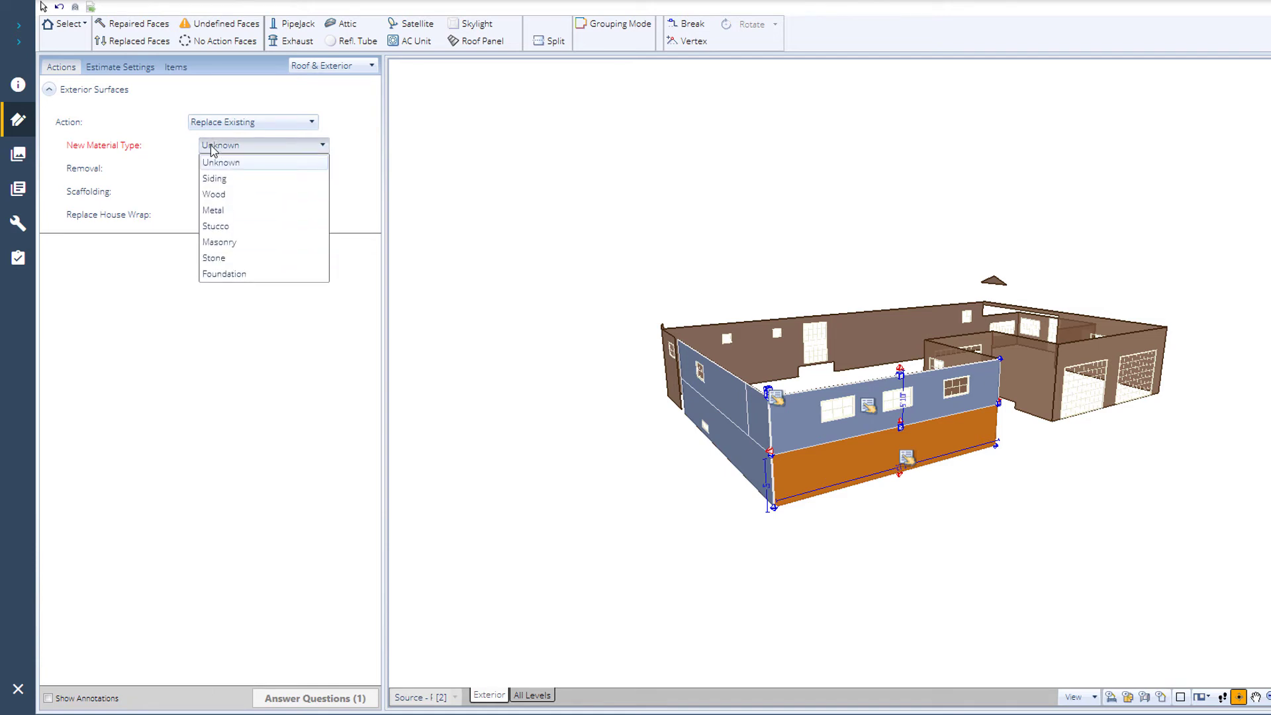
pyautogui.click(215, 243)
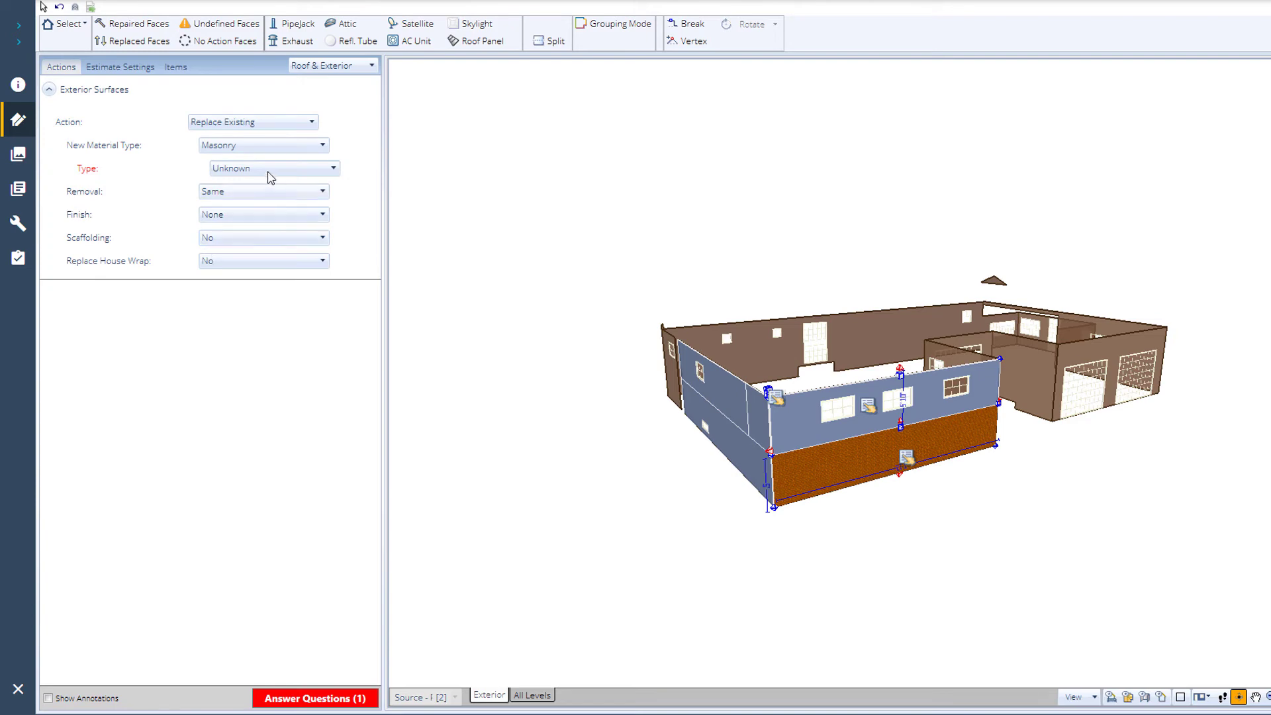
pyautogui.click(270, 178)
pyautogui.click(263, 198)
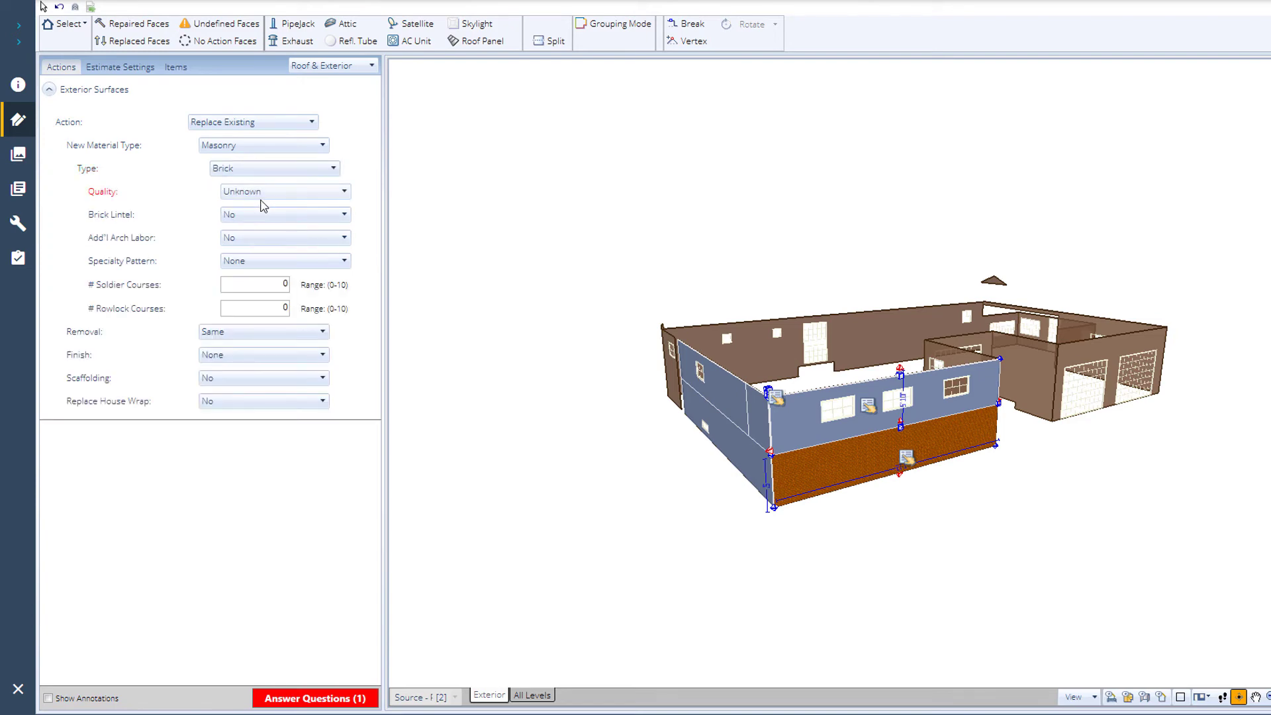
pyautogui.click(263, 193)
pyautogui.click(265, 228)
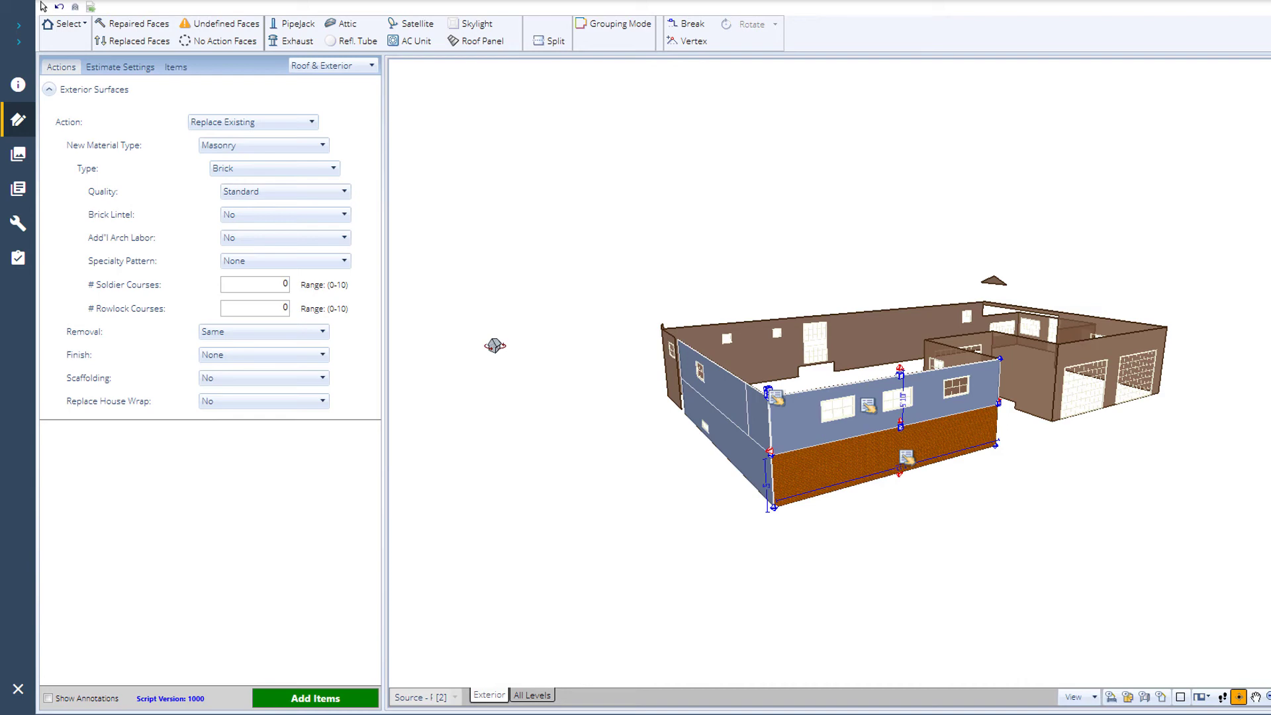
pyautogui.click(494, 345)
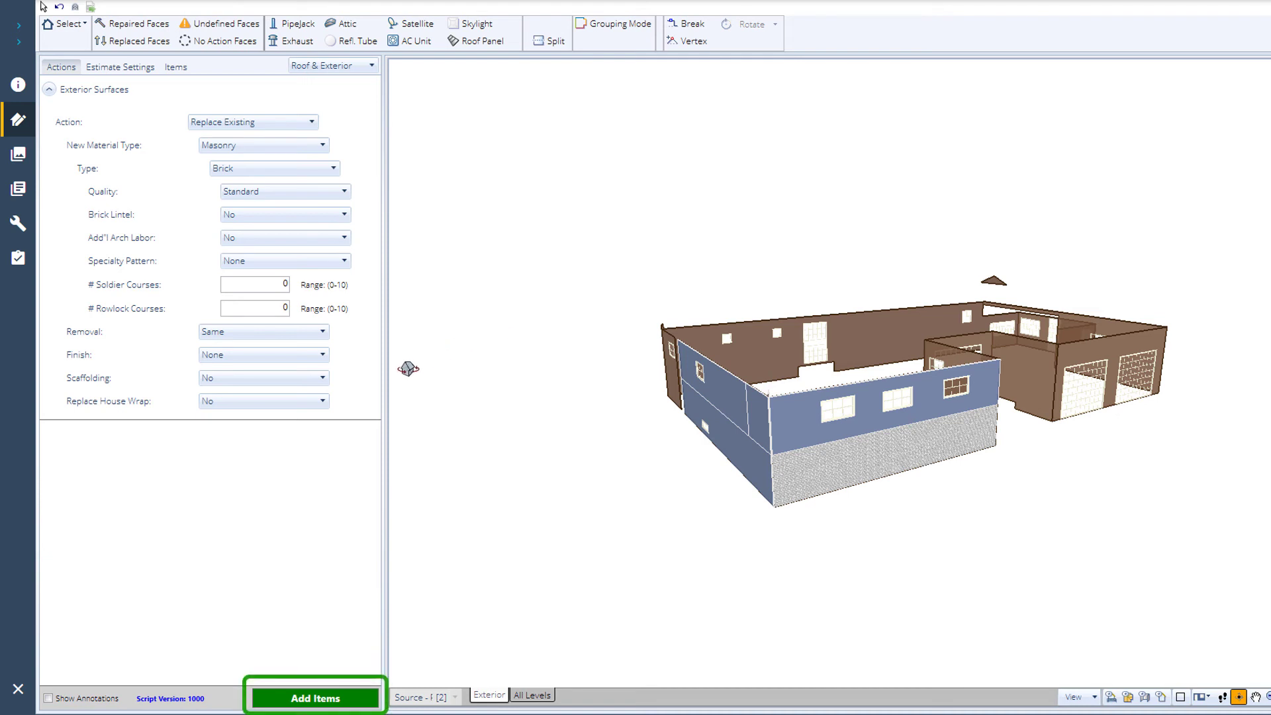
# Add the lower front wall's brick replacement items to the estimate with Add Items.
pyautogui.click(347, 703)
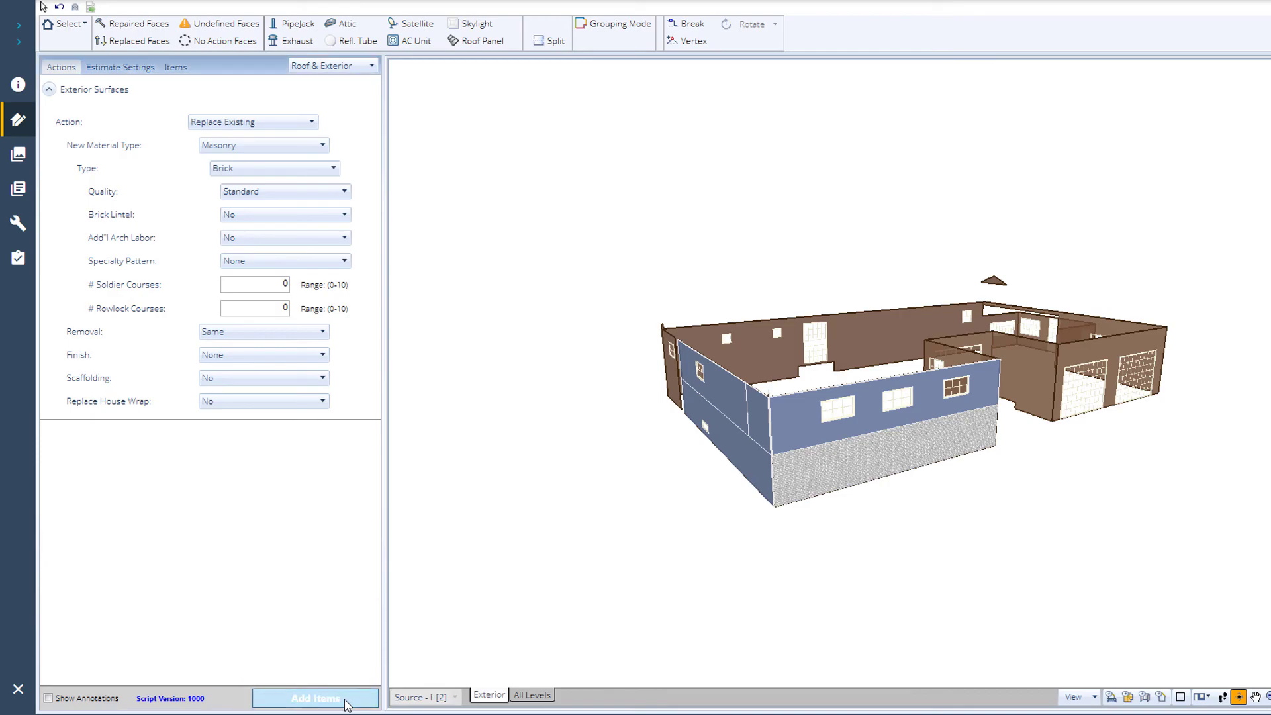